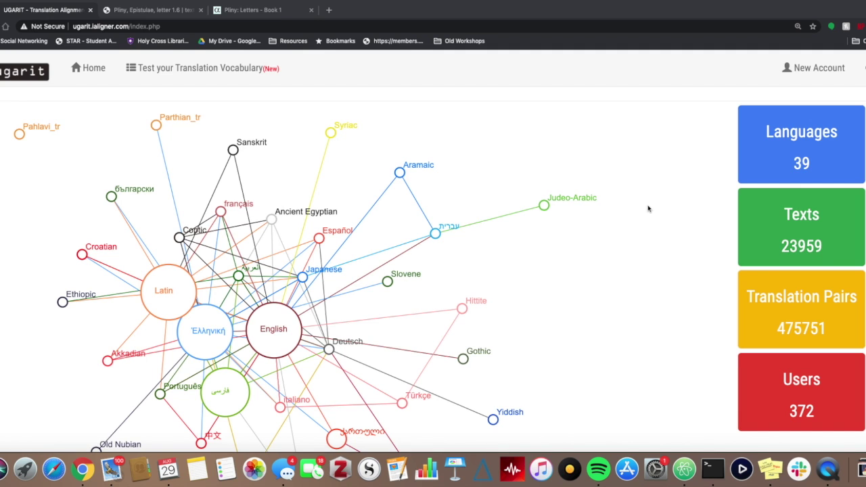
Open a top aligner's profile, browse their Posthomerica 3.30-3.185 Greek–Spanish alignment, then return home.
{"action": "scroll", "coordinate": [648, 208], "scroll_direction": "down", "scroll_amount": 10}
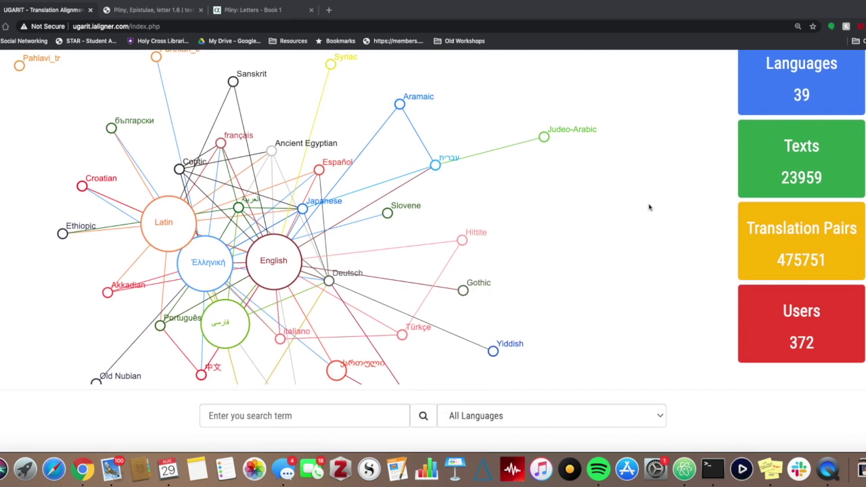
{"action": "scroll", "coordinate": [649, 207], "scroll_direction": "down", "scroll_amount": 5}
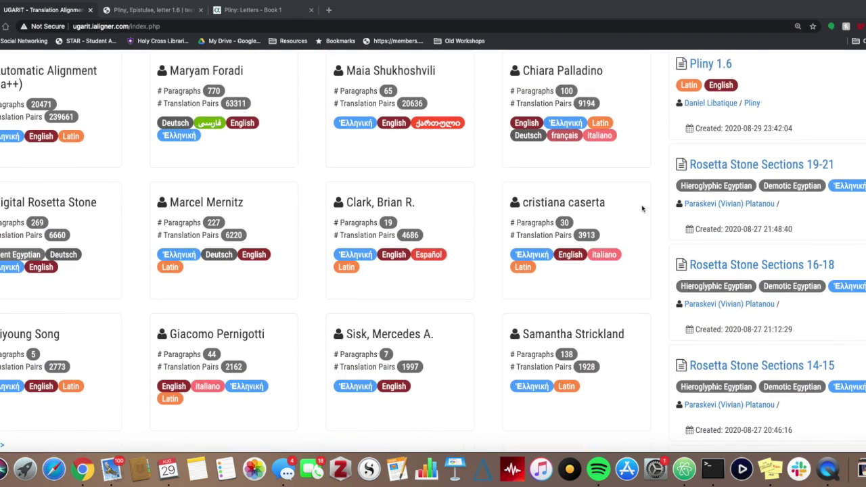
{"action": "left_click", "coordinate": [438, 220]}
{"action": "scroll", "coordinate": [374, 291], "scroll_direction": "down", "scroll_amount": 2}
{"action": "scroll", "coordinate": [374, 291], "scroll_direction": "down", "scroll_amount": 5}
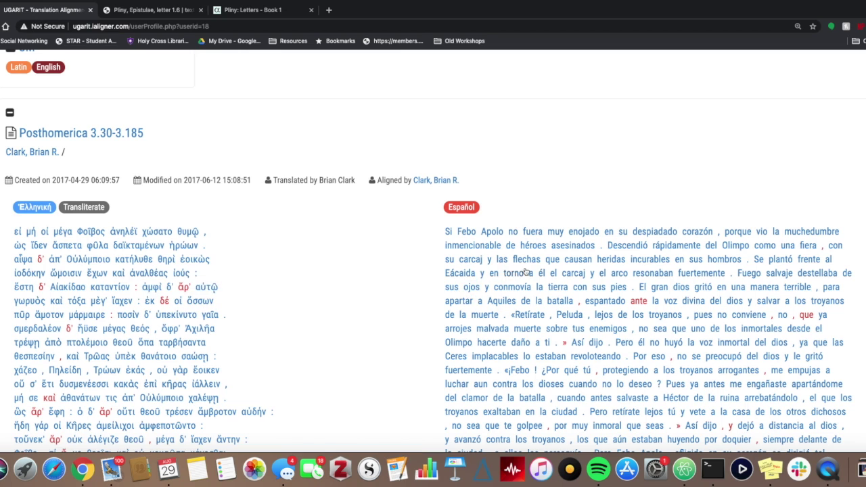
{"action": "scroll", "coordinate": [296, 331], "scroll_direction": "down", "scroll_amount": 3}
{"action": "scroll", "coordinate": [296, 331], "scroll_direction": "up", "scroll_amount": 2}
{"action": "scroll", "coordinate": [295, 331], "scroll_direction": "down", "scroll_amount": 2}
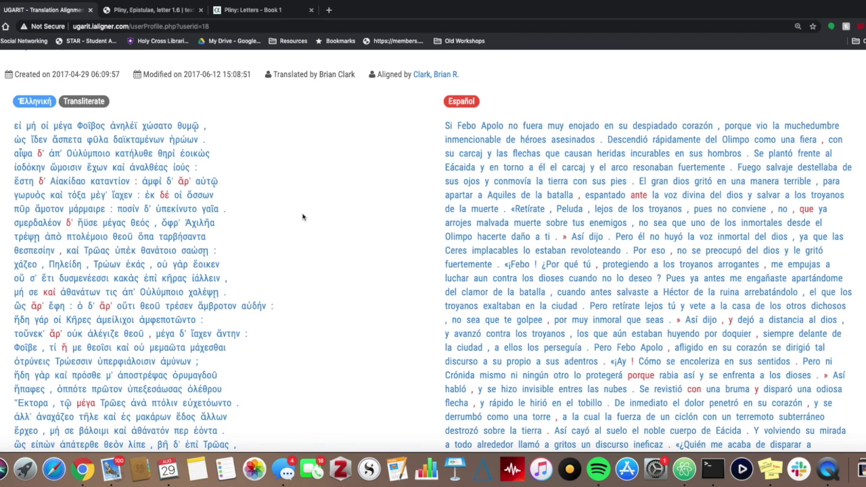
{"action": "scroll", "coordinate": [302, 217], "scroll_direction": "up", "scroll_amount": 5}
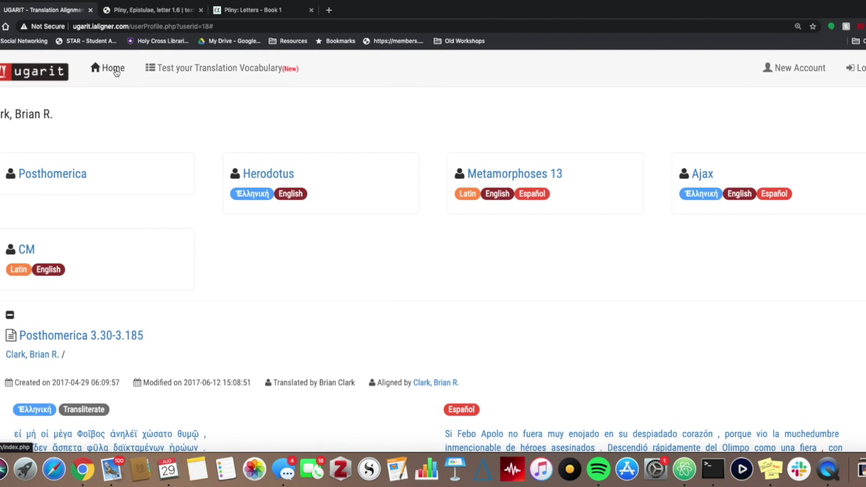
{"action": "left_click", "coordinate": [116, 73]}
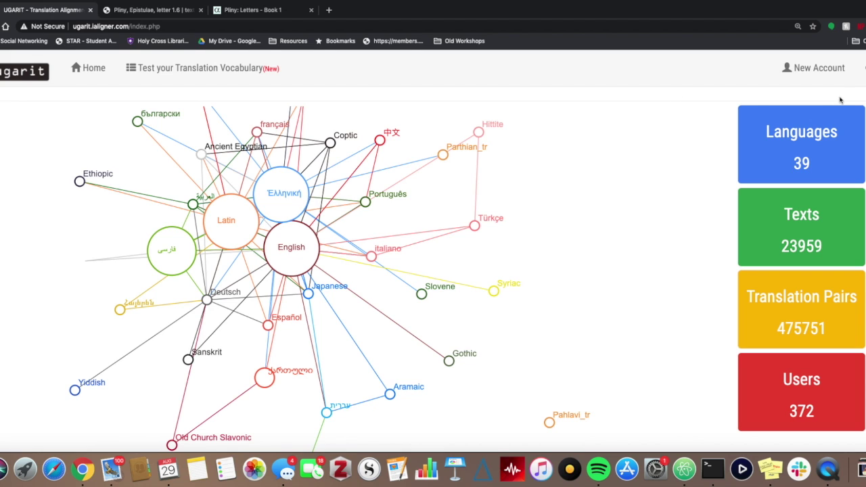
Sign in on the sign-in form with the account username and password.
{"action": "left_click", "coordinate": [819, 67]}
{"action": "type", "text": "dlliba10"}
{"action": "key", "text": "Tab"}
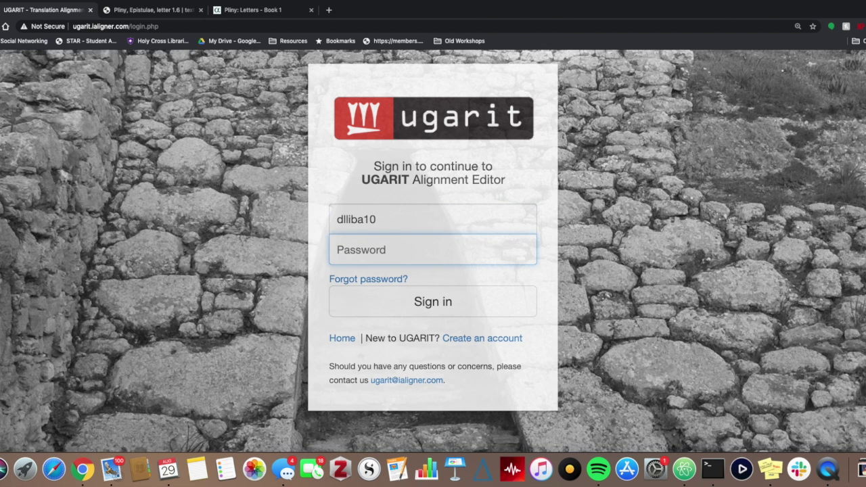
{"action": "type", "text": "*********"}
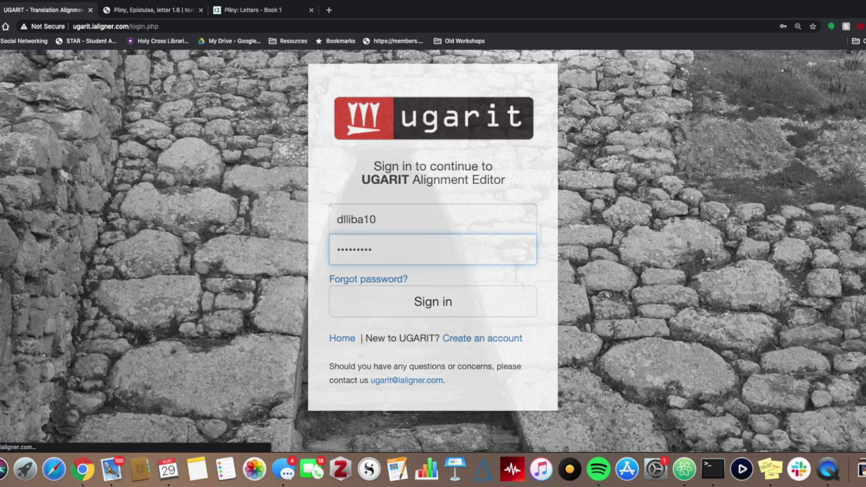
{"action": "key", "text": "Return"}
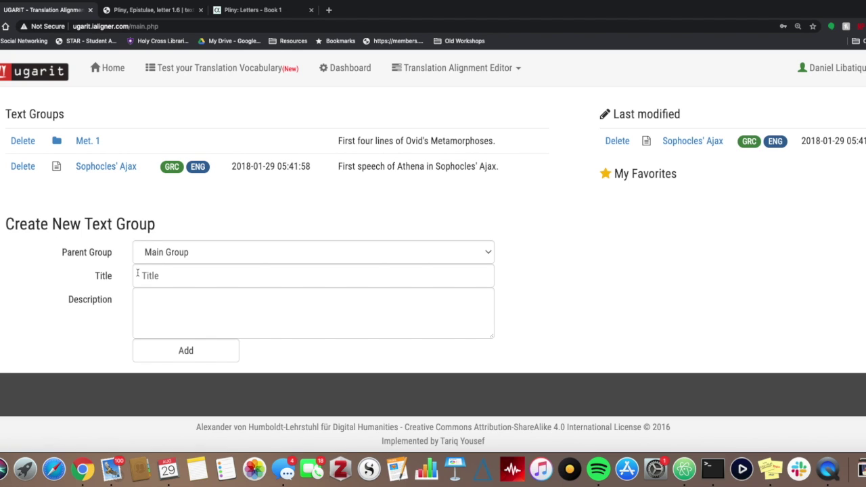
Add a text group titled 'Pliny' and open it.
{"action": "left_click", "coordinate": [170, 279]}
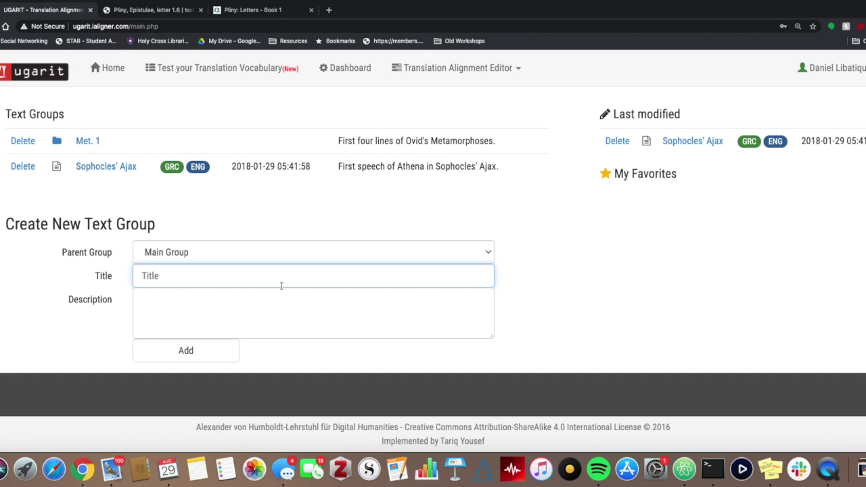
{"action": "type", "text": "Pliny"}
{"action": "left_click", "coordinate": [173, 352]}
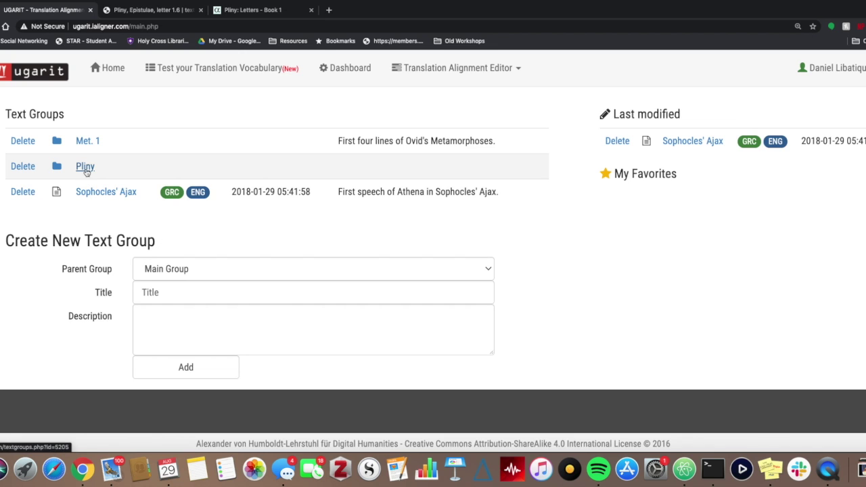
{"action": "left_click", "coordinate": [86, 170]}
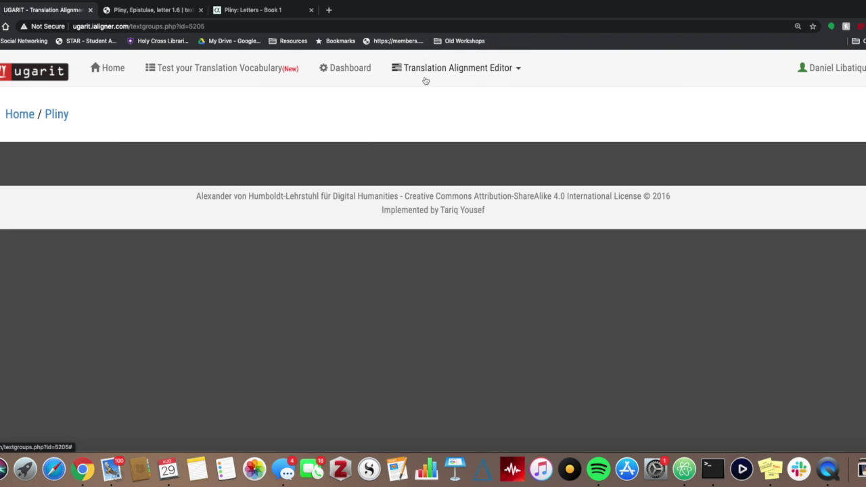
Start a New Alignment with Latin as the left language and English as the right.
{"action": "left_click", "coordinate": [519, 73]}
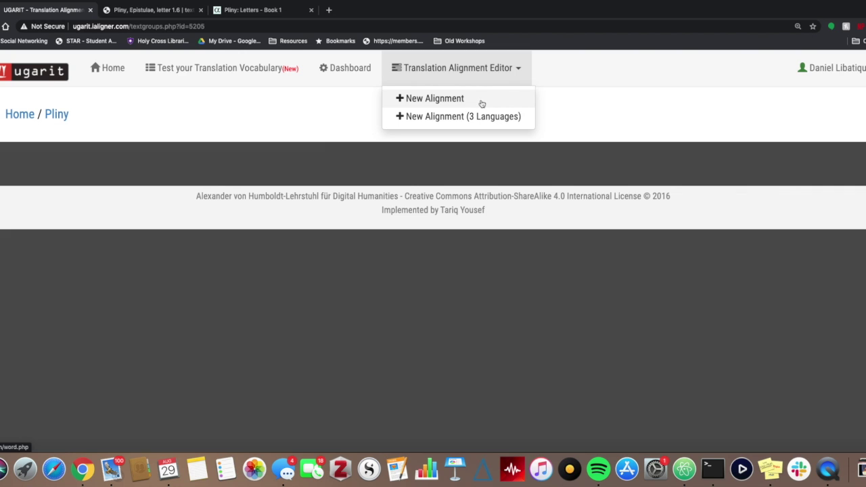
{"action": "left_click", "coordinate": [482, 101]}
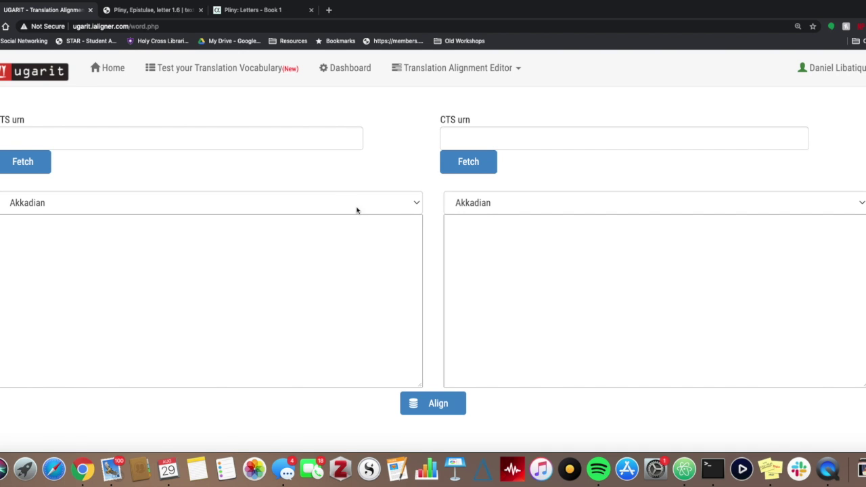
{"action": "left_click", "coordinate": [397, 204]}
{"action": "scroll", "coordinate": [133, 390], "scroll_direction": "down", "scroll_amount": 5}
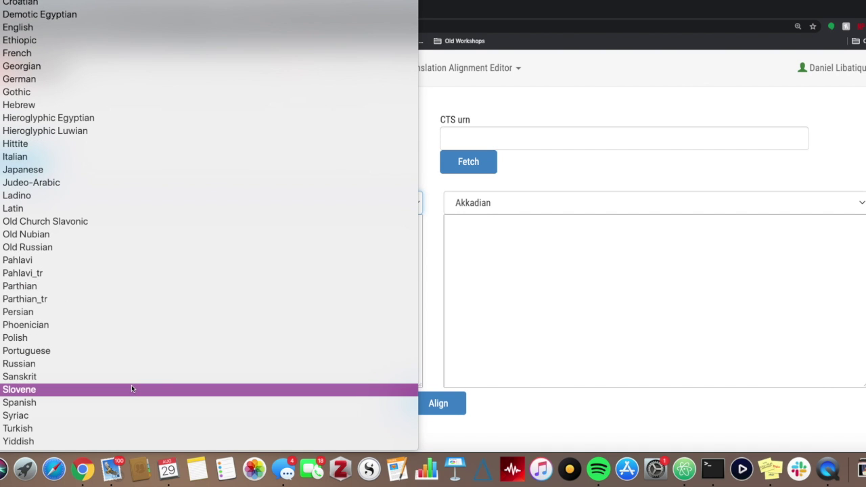
{"action": "left_click", "coordinate": [108, 216]}
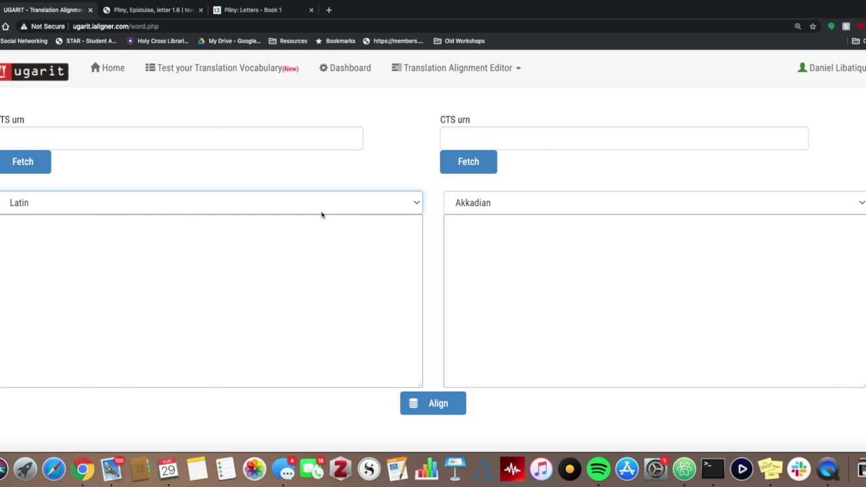
{"action": "left_click", "coordinate": [541, 207]}
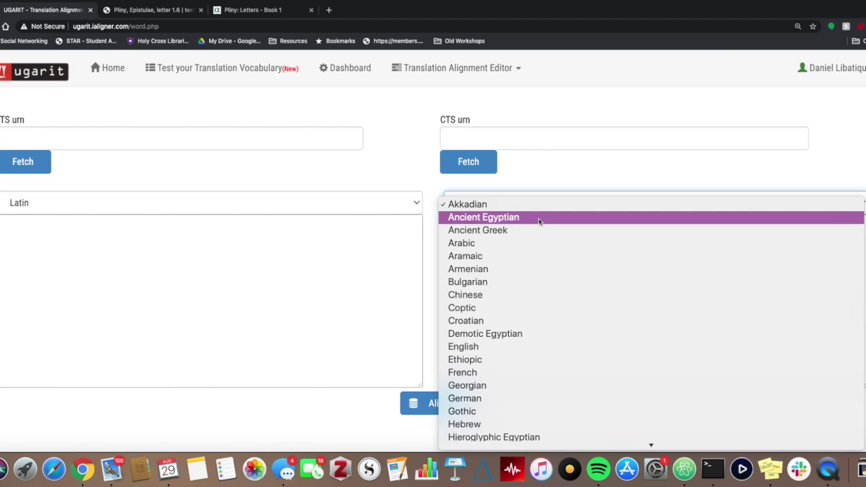
{"action": "left_click", "coordinate": [513, 347]}
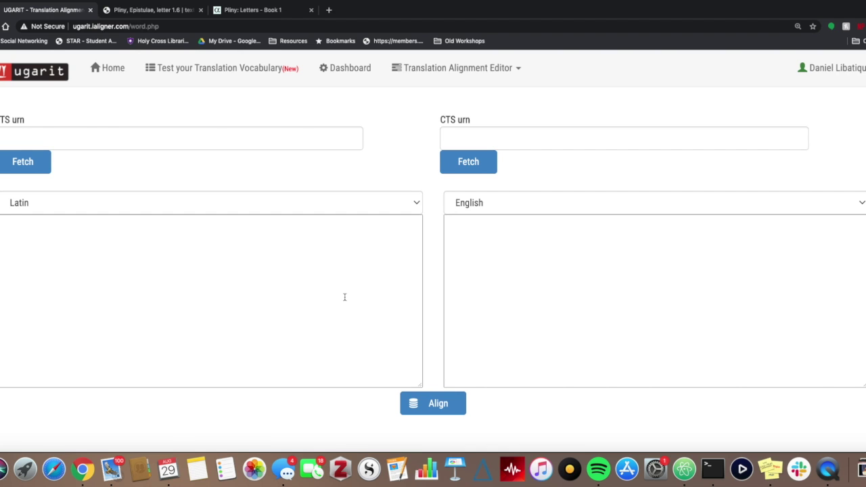
Copy the three Latin paragraphs of letter 1.6 into the left text box.
{"action": "left_click", "coordinate": [152, 9]}
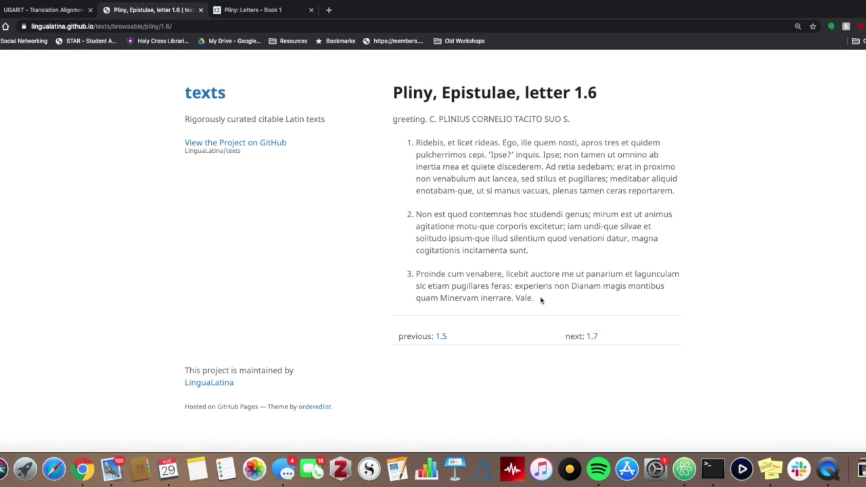
{"action": "left_click_drag", "start_coordinate": [534, 298], "coordinate": [415, 143]}
{"action": "key", "text": "super+c"}
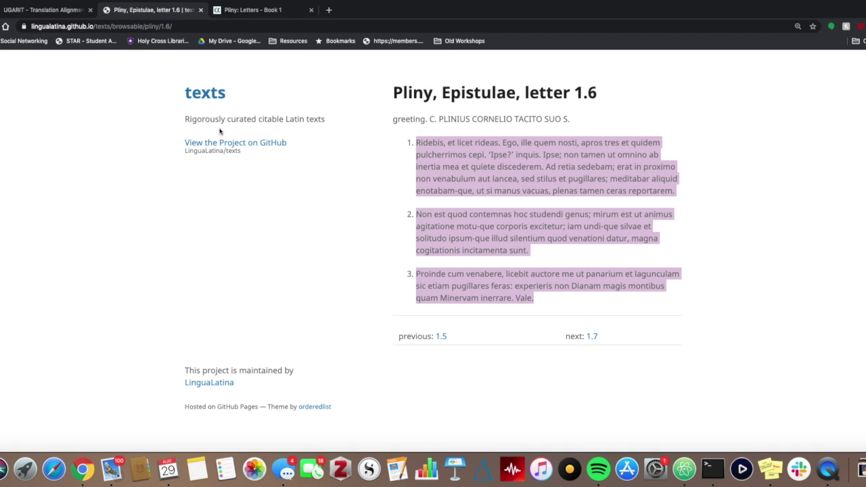
{"action": "left_click", "coordinate": [41, 10]}
{"action": "left_click", "coordinate": [211, 310]}
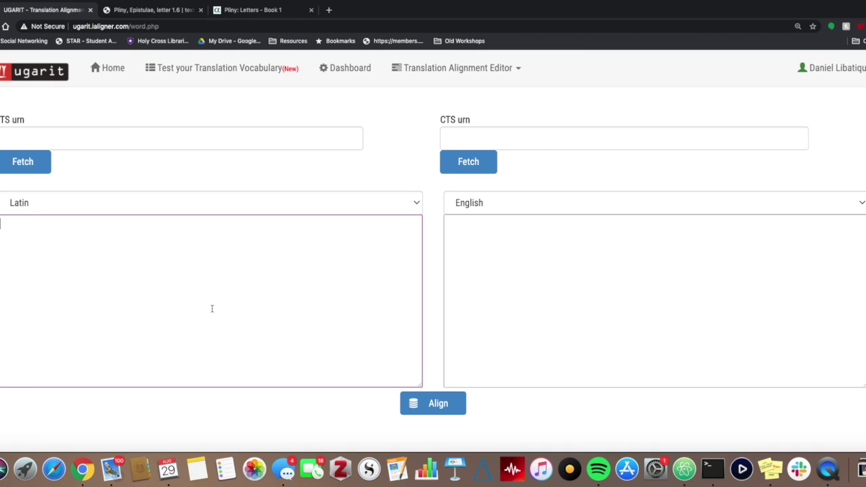
{"action": "key", "text": "super+v"}
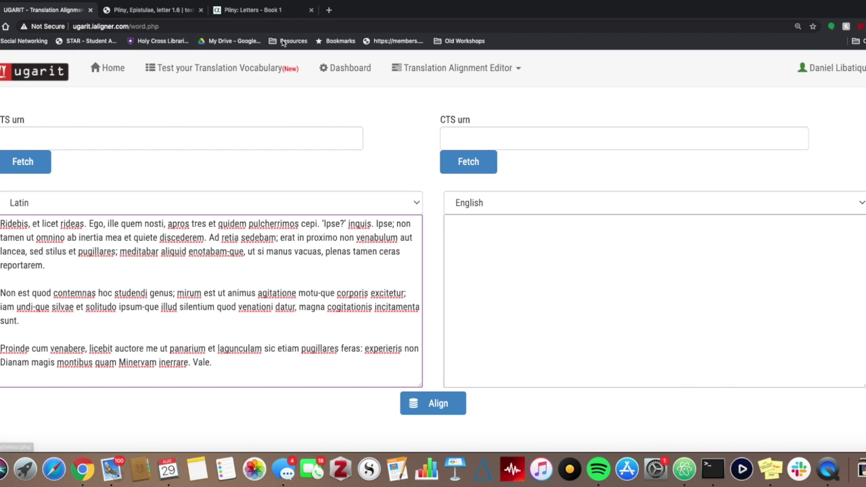
Copy letter 6's English translation into the right box and run Align.
{"action": "left_click", "coordinate": [544, 237]}
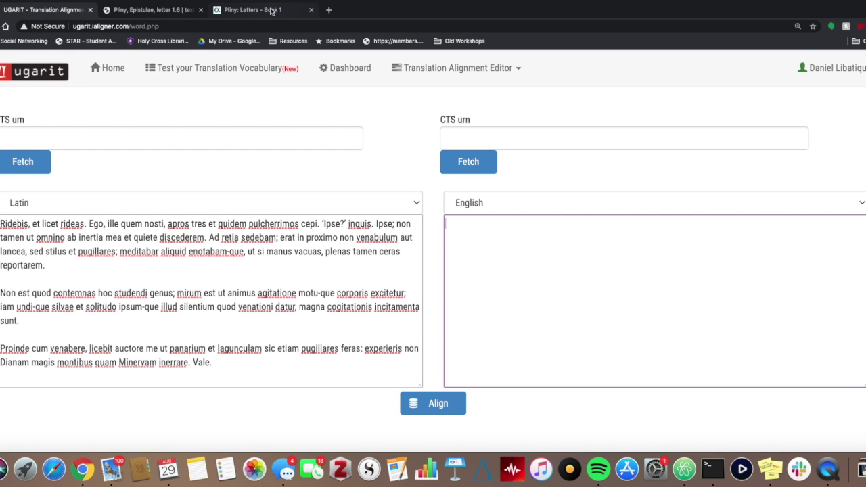
{"action": "left_click", "coordinate": [270, 10]}
{"action": "scroll", "coordinate": [269, 238], "scroll_direction": "down", "scroll_amount": 3}
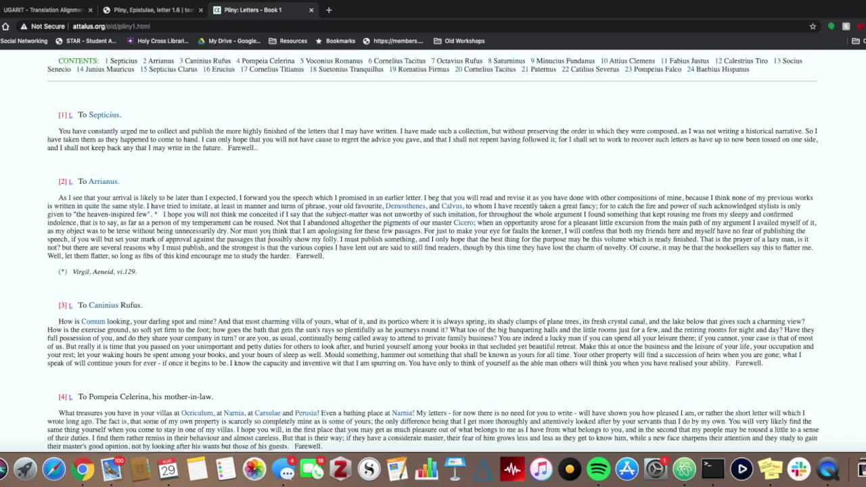
{"action": "scroll", "coordinate": [269, 238], "scroll_direction": "down", "scroll_amount": 15}
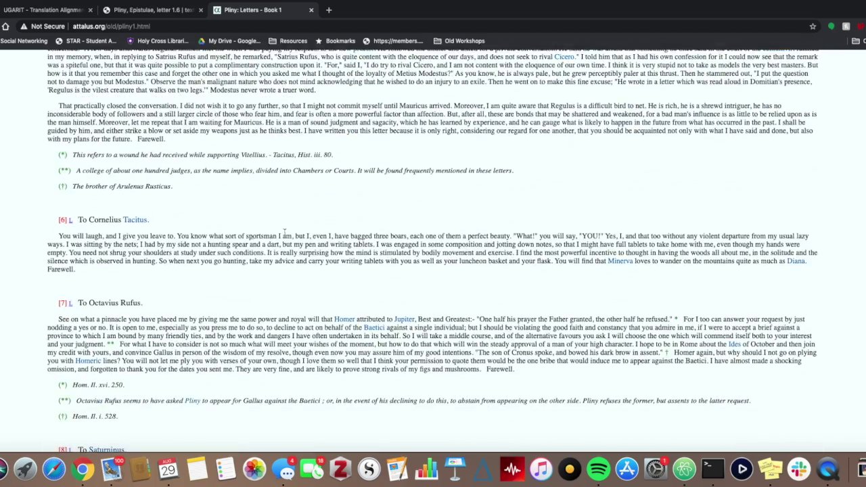
{"action": "left_click_drag", "start_coordinate": [85, 272], "coordinate": [60, 236]}
{"action": "key", "text": "super+c"}
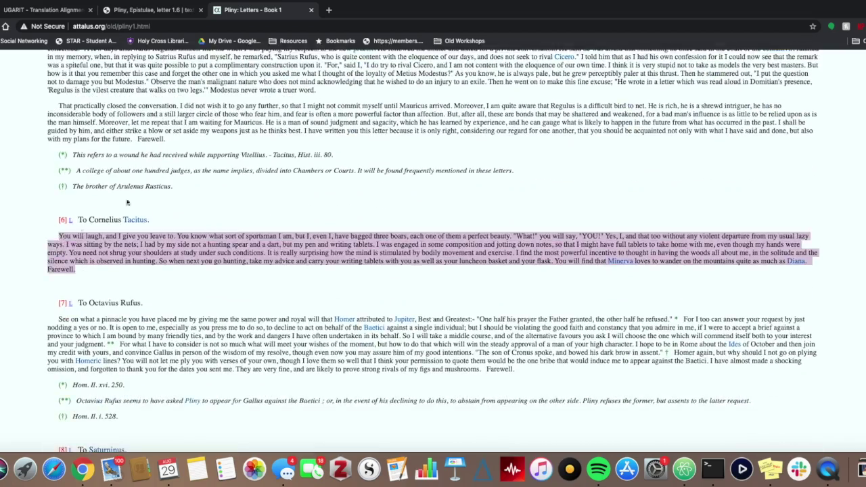
{"action": "left_click", "coordinate": [41, 10]}
{"action": "left_click", "coordinate": [561, 287]}
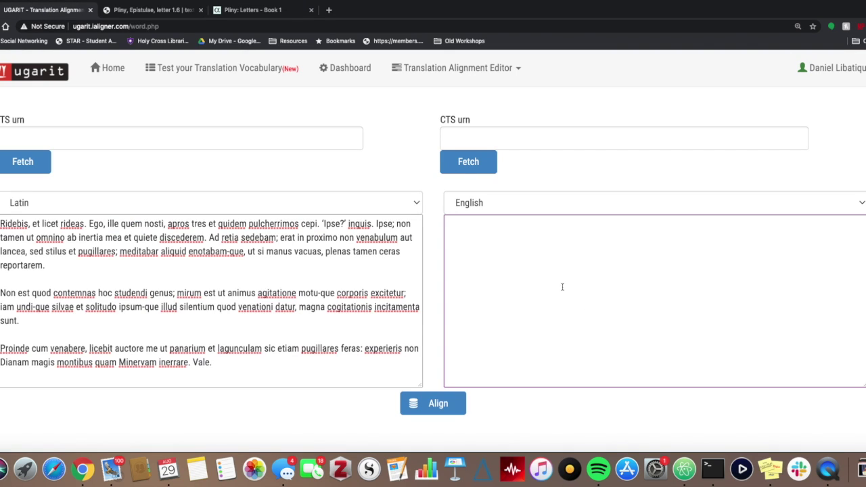
{"action": "key", "text": "super+v"}
{"action": "left_click", "coordinate": [389, 158]}
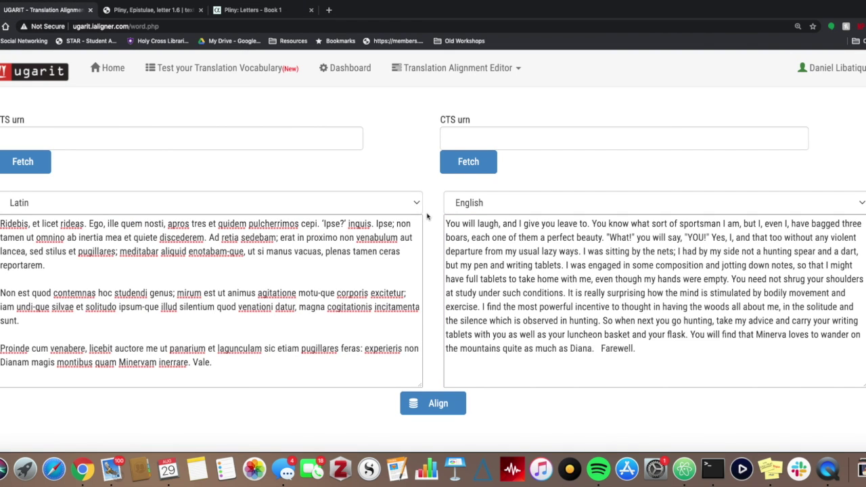
{"action": "left_click", "coordinate": [438, 404]}
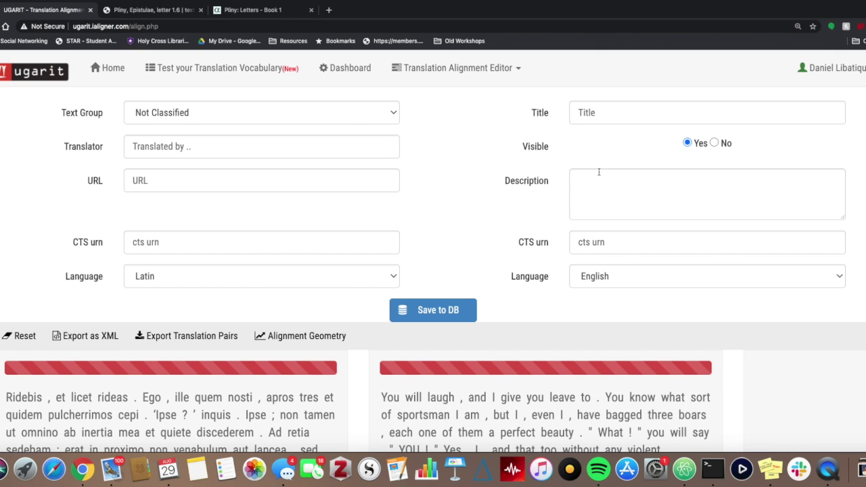
{"action": "left_click", "coordinate": [324, 153]}
{"action": "type", "text": "Firth"}
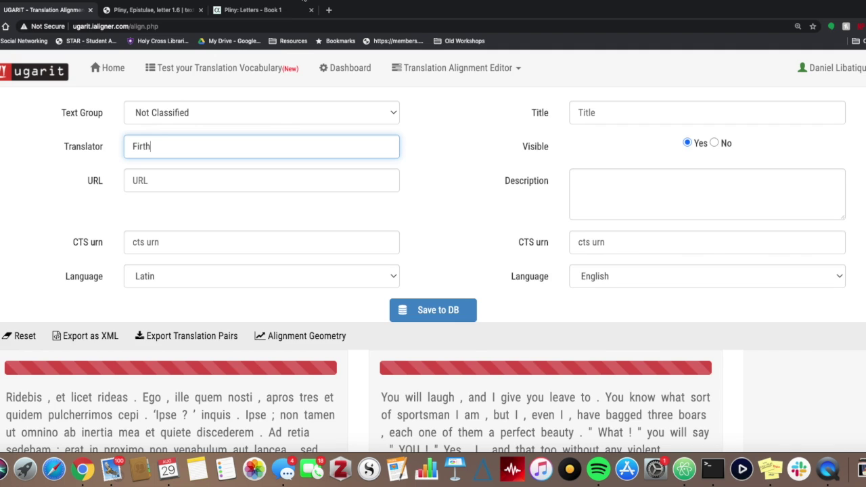
{"action": "left_click", "coordinate": [276, 10]}
{"action": "left_click", "coordinate": [81, 12]}
{"action": "left_click", "coordinate": [173, 178]}
{"action": "type", "text": "http://www.attalus.org/old/pliny1.html"}
{"action": "key", "text": "Tab"}
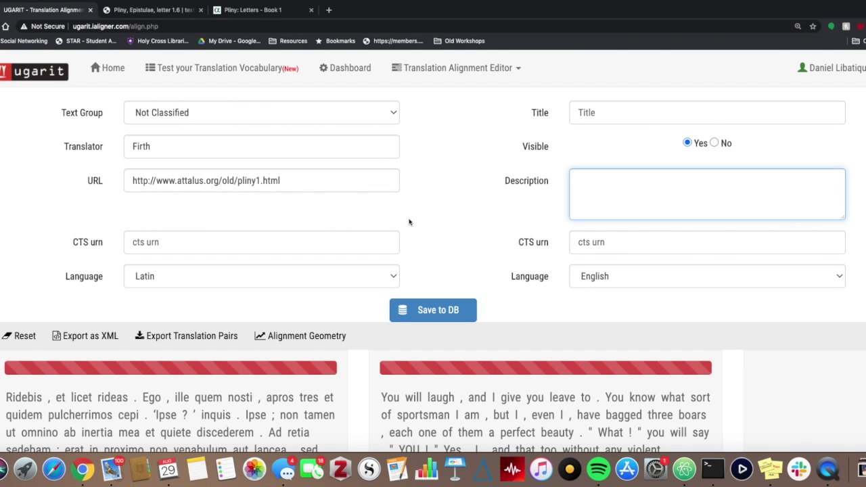
Title the alignment 'Pliny 1.6'.
{"action": "left_click", "coordinate": [612, 113]}
{"action": "type", "text": "Pliny 1.16"}
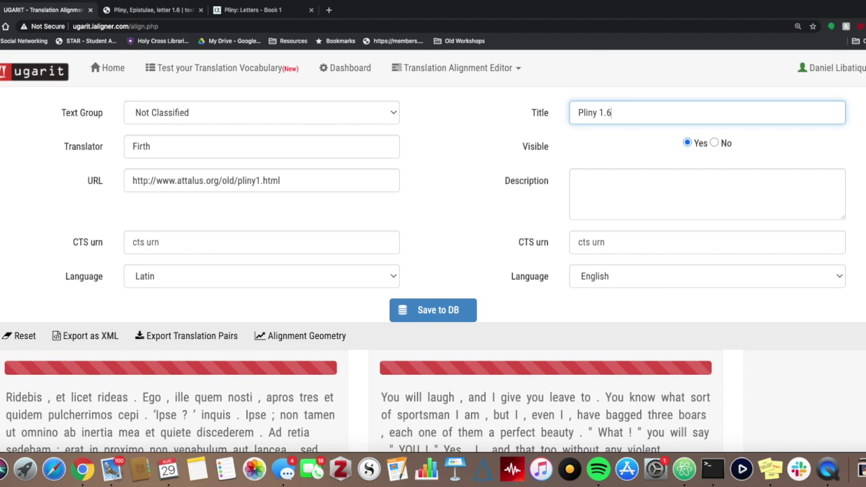
{"action": "left_click", "coordinate": [482, 208]}
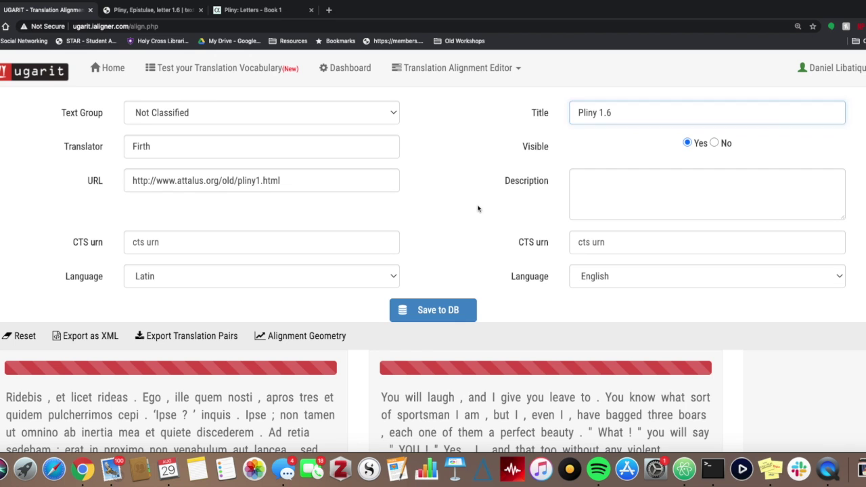
{"action": "scroll", "coordinate": [482, 207], "scroll_direction": "down", "scroll_amount": 2}
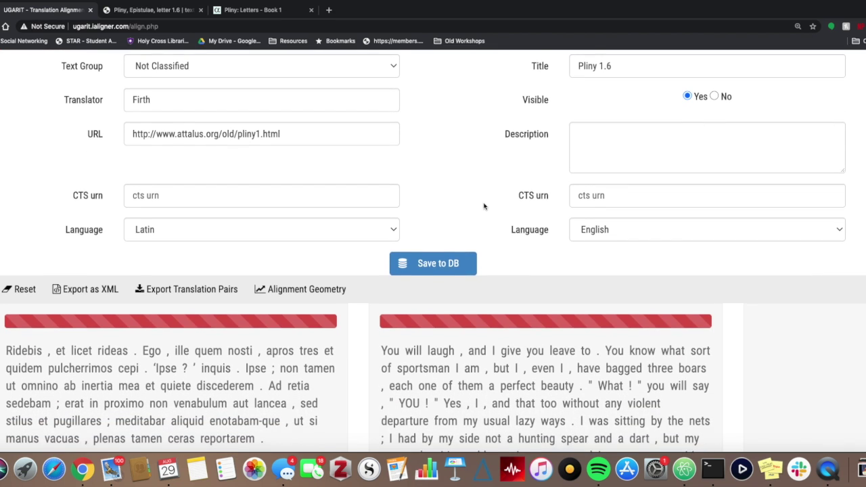
Save the Pliny 1.6 text pair to the database and reopen it from Text Groups.
{"action": "left_click", "coordinate": [452, 236]}
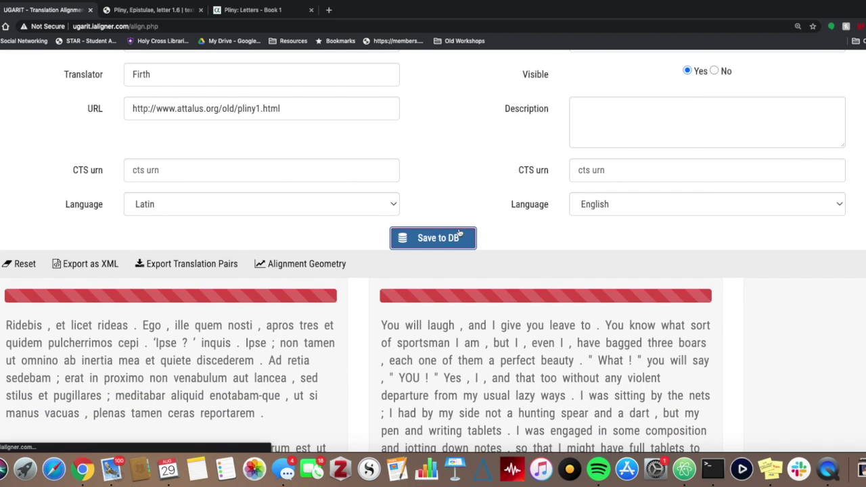
{"action": "left_click", "coordinate": [82, 245]}
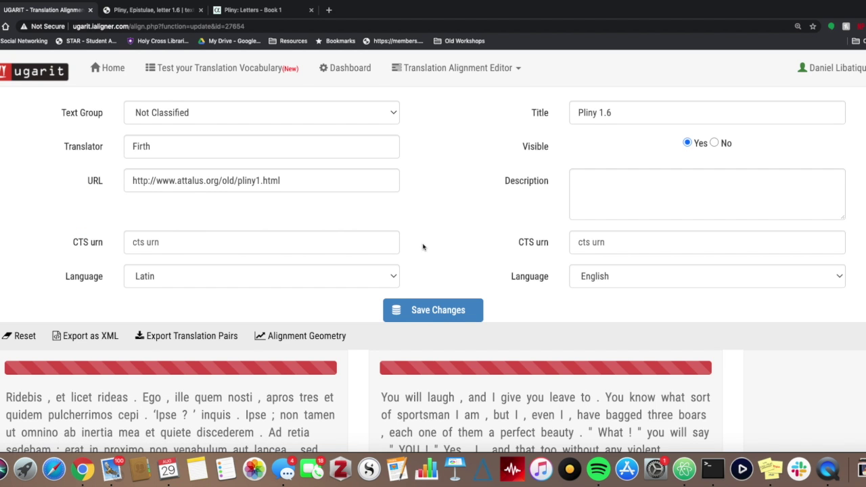
{"action": "scroll", "coordinate": [421, 245], "scroll_direction": "down", "scroll_amount": 7}
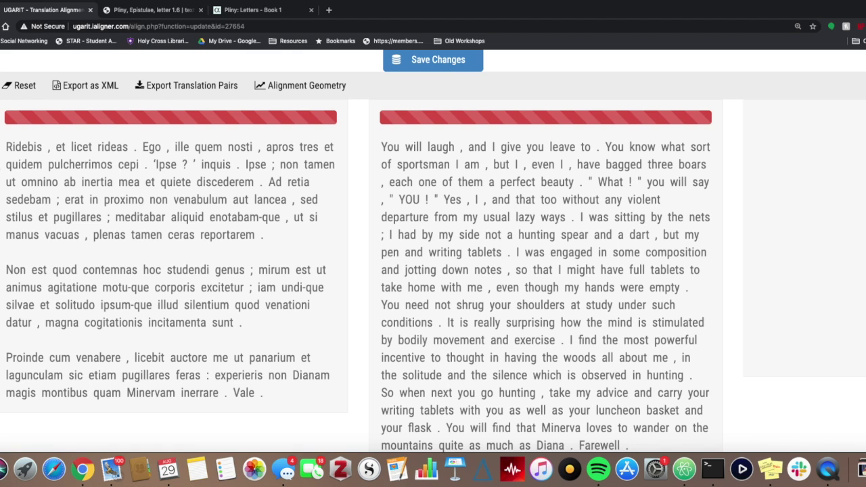
Pair Latin 'Ridebis' with English 'You will laugh' and save the alignment.
{"action": "left_click", "coordinate": [24, 149]}
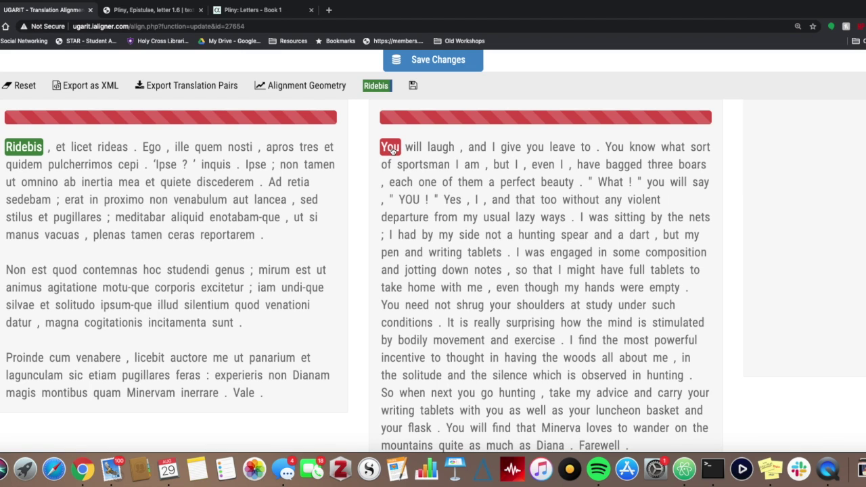
{"action": "left_click", "coordinate": [389, 152]}
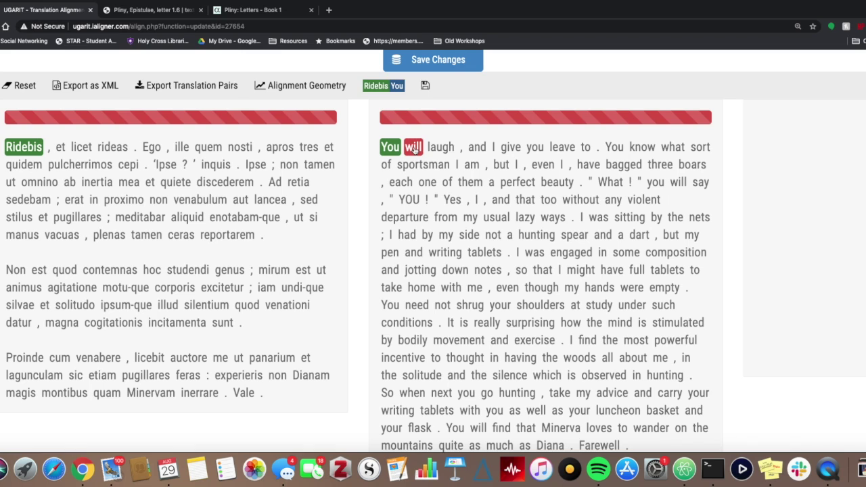
{"action": "left_click", "coordinate": [412, 149]}
{"action": "left_click", "coordinate": [439, 149]}
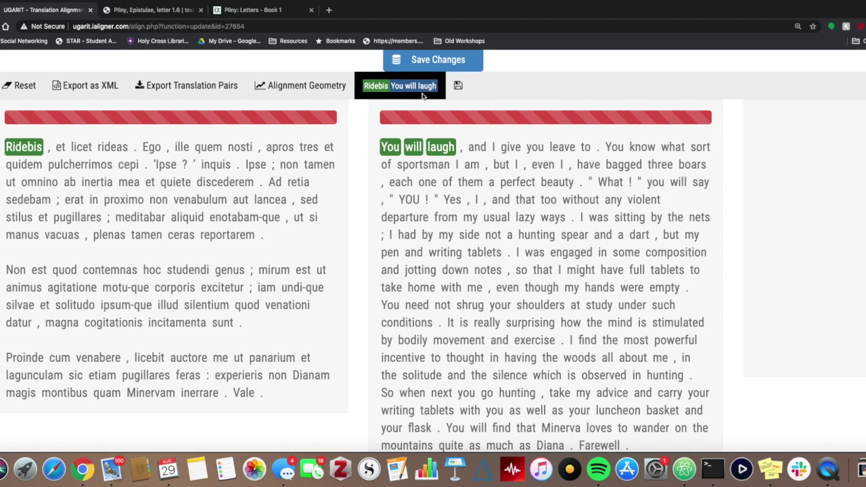
{"action": "left_click", "coordinate": [444, 152]}
{"action": "left_click", "coordinate": [446, 153]}
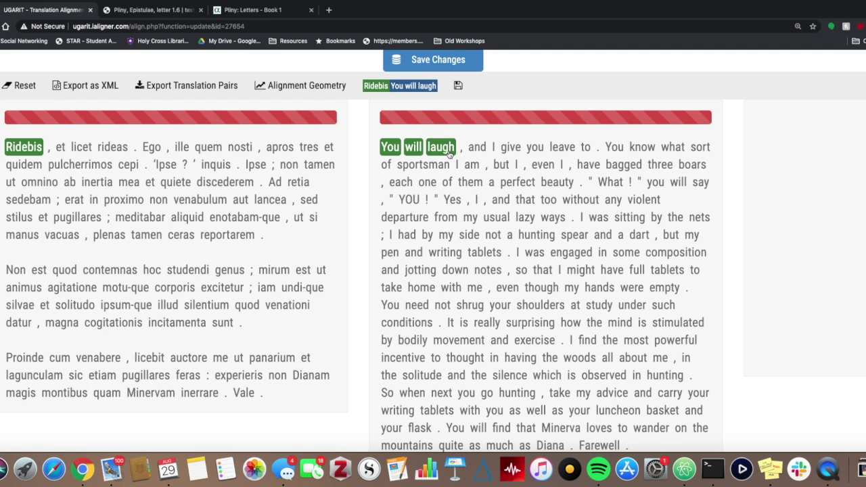
{"action": "left_click", "coordinate": [447, 153]}
{"action": "left_click", "coordinate": [414, 148]}
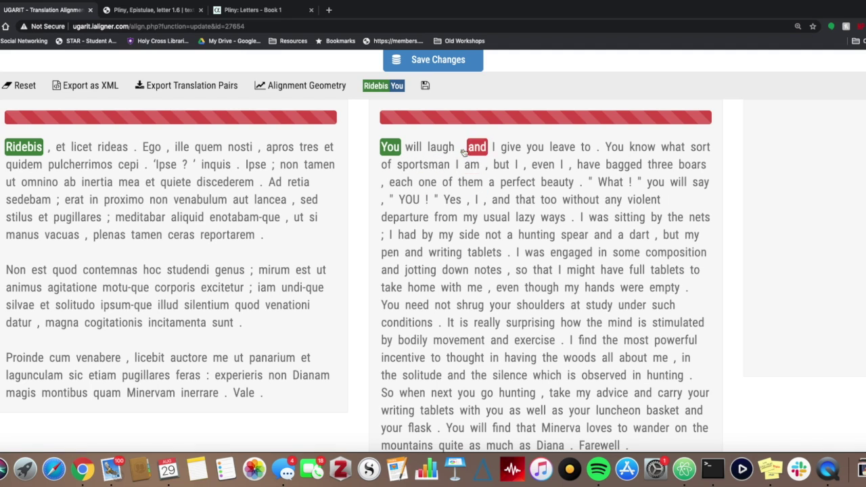
{"action": "left_click", "coordinate": [413, 148]}
{"action": "left_click", "coordinate": [441, 148]}
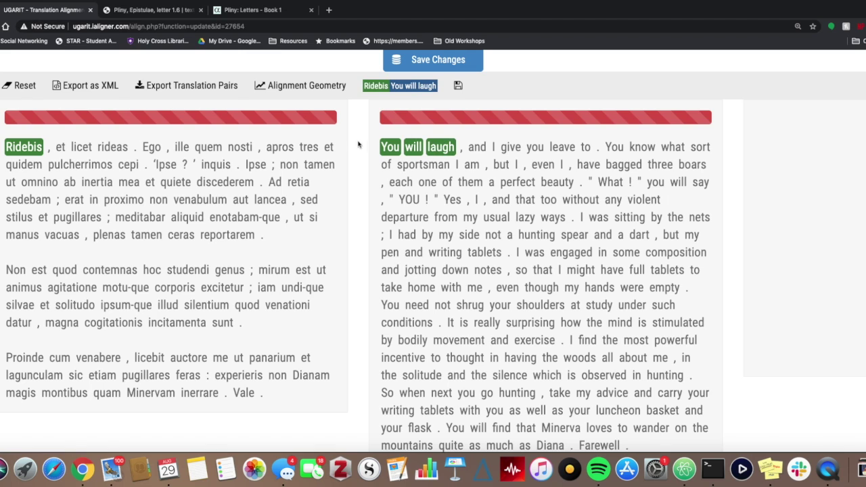
{"action": "left_click", "coordinate": [458, 89]}
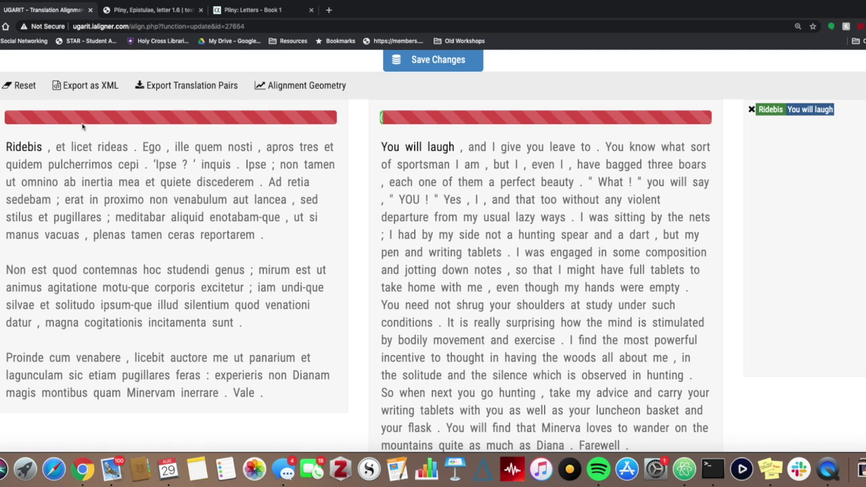
Link Latin 'et' to English 'and' and save the pair.
{"action": "left_click", "coordinate": [61, 150]}
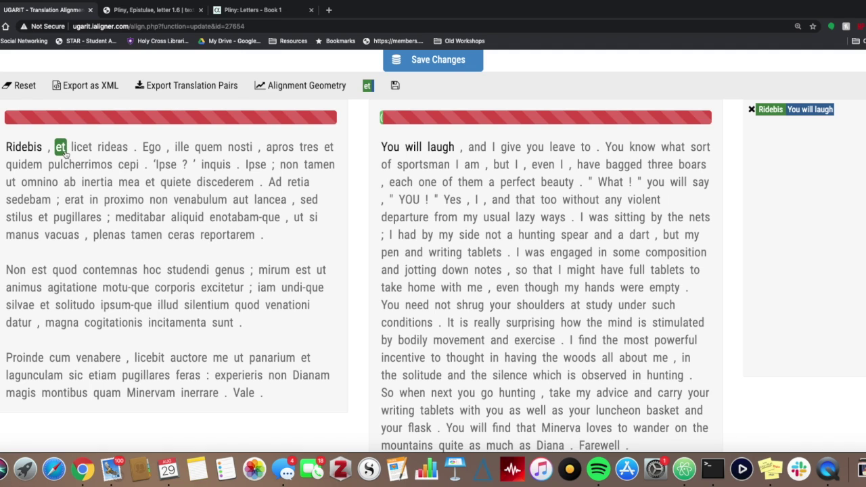
{"action": "left_click", "coordinate": [480, 149]}
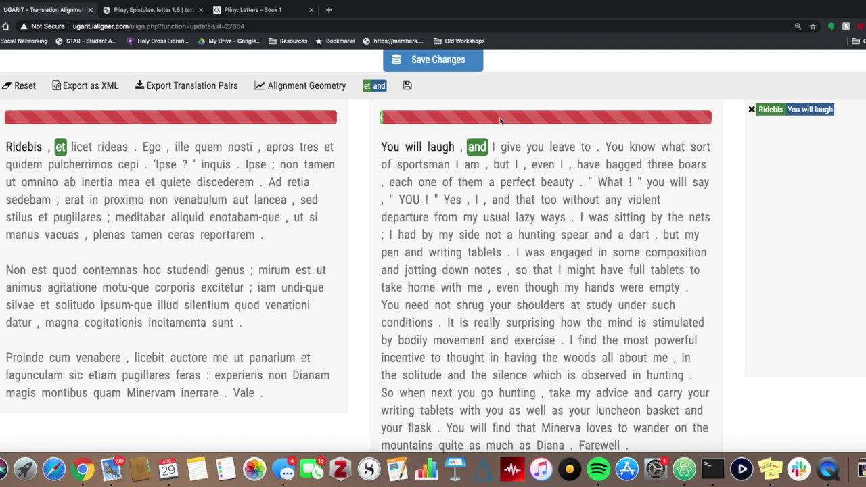
{"action": "left_click", "coordinate": [407, 85]}
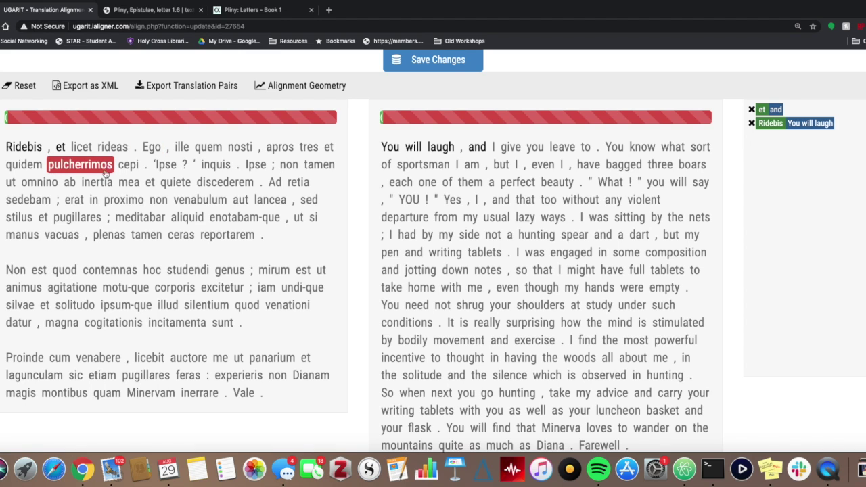
Match Latin 'inquis' with English 'you say' and save the pair.
{"action": "left_click", "coordinate": [218, 166]}
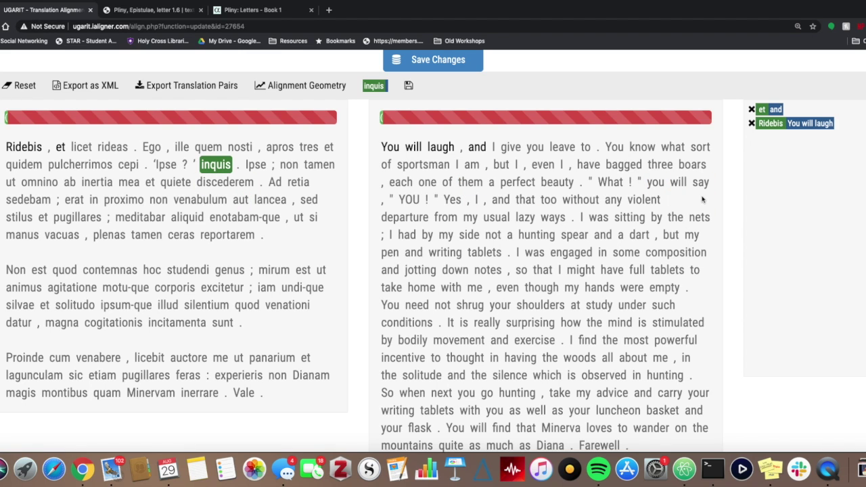
{"action": "left_click", "coordinate": [659, 185]}
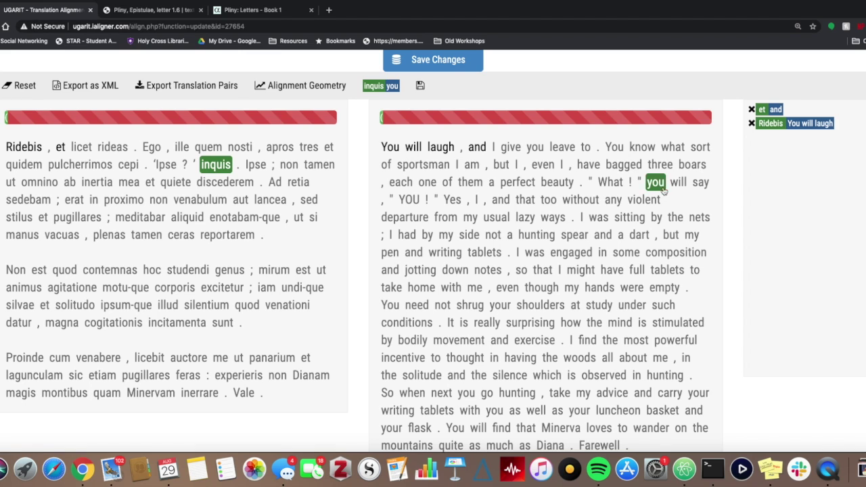
{"action": "left_click", "coordinate": [700, 184]}
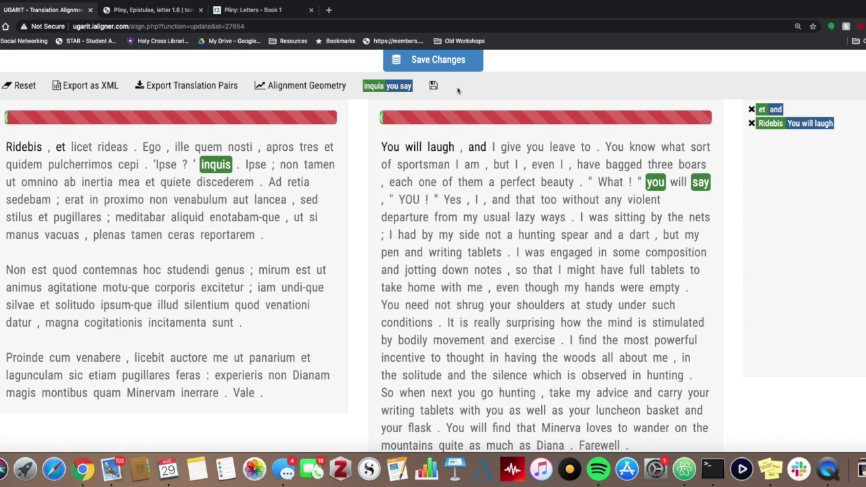
{"action": "left_click", "coordinate": [434, 86]}
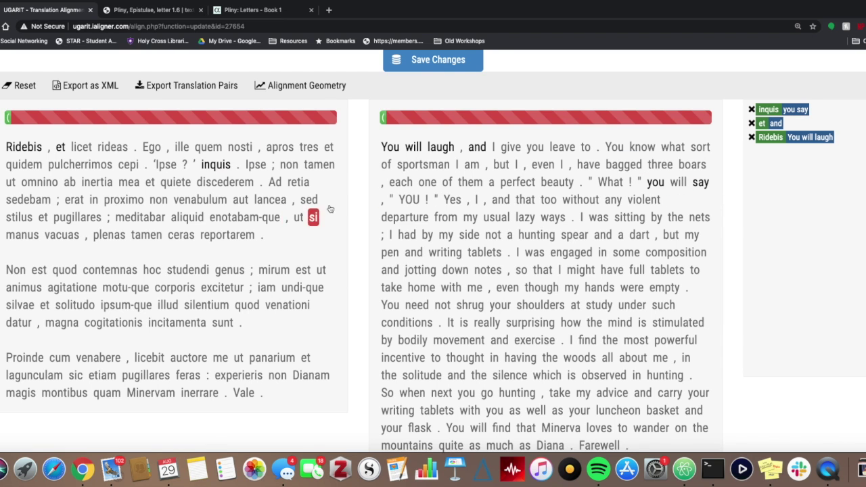
{"action": "scroll", "coordinate": [359, 193], "scroll_direction": "down", "scroll_amount": 1}
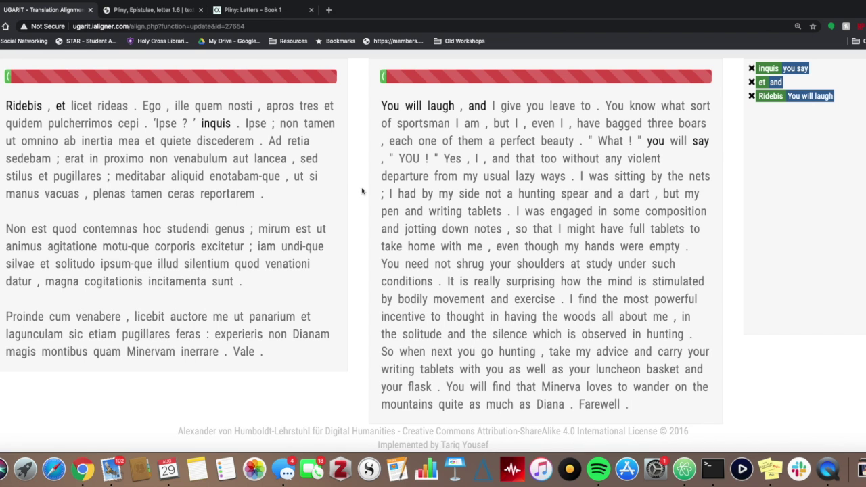
{"action": "scroll", "coordinate": [360, 191], "scroll_direction": "up", "scroll_amount": 2}
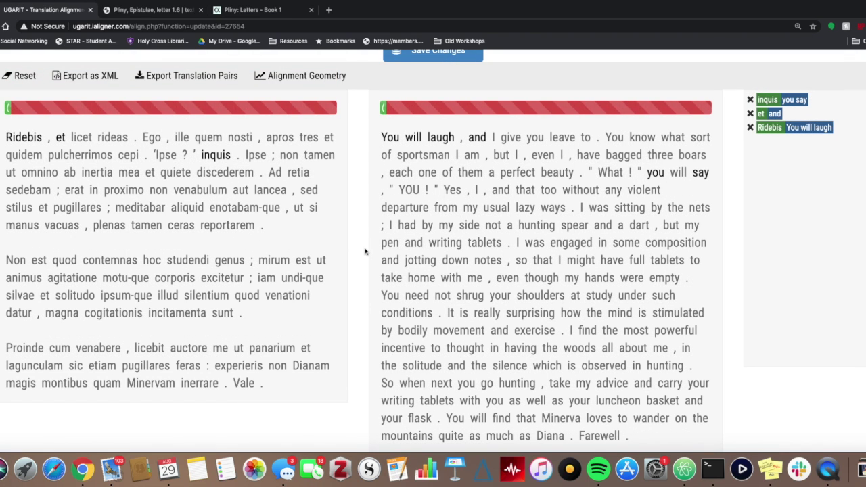
{"action": "scroll", "coordinate": [364, 252], "scroll_direction": "up", "scroll_amount": 1}
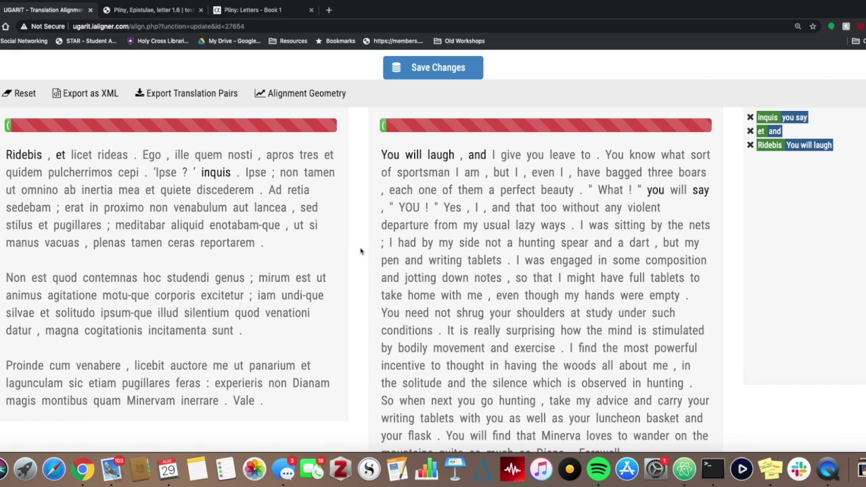
{"action": "scroll", "coordinate": [360, 251], "scroll_direction": "down", "scroll_amount": 1}
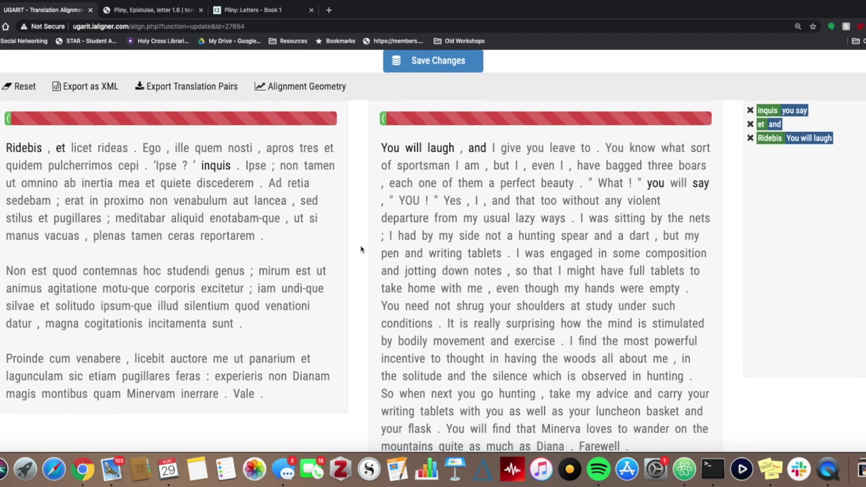
Cancel the XML export, then save the Pliny 1.6 alignment with its three word pairs.
{"action": "left_click", "coordinate": [82, 94]}
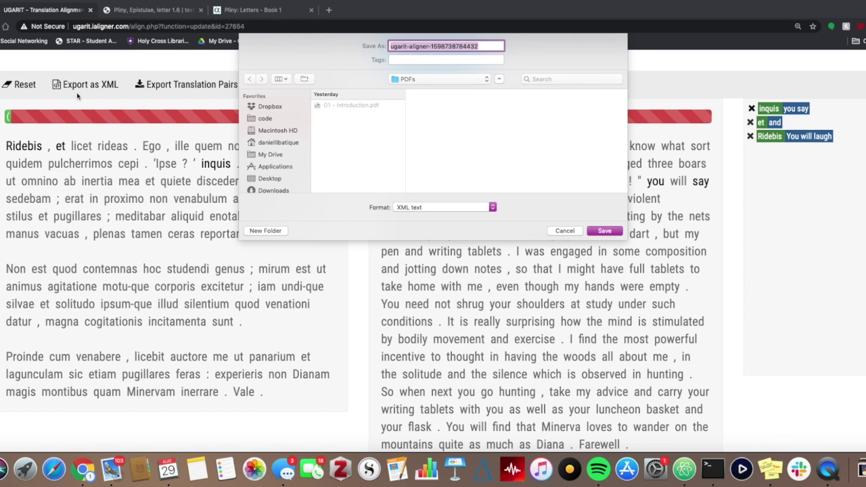
{"action": "left_click", "coordinate": [573, 233]}
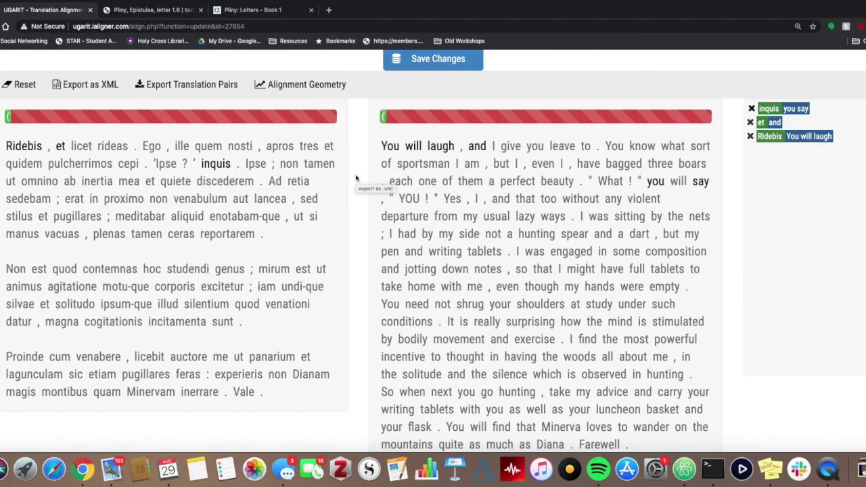
{"action": "scroll", "coordinate": [358, 183], "scroll_direction": "up", "scroll_amount": 2}
{"action": "left_click", "coordinate": [401, 59]}
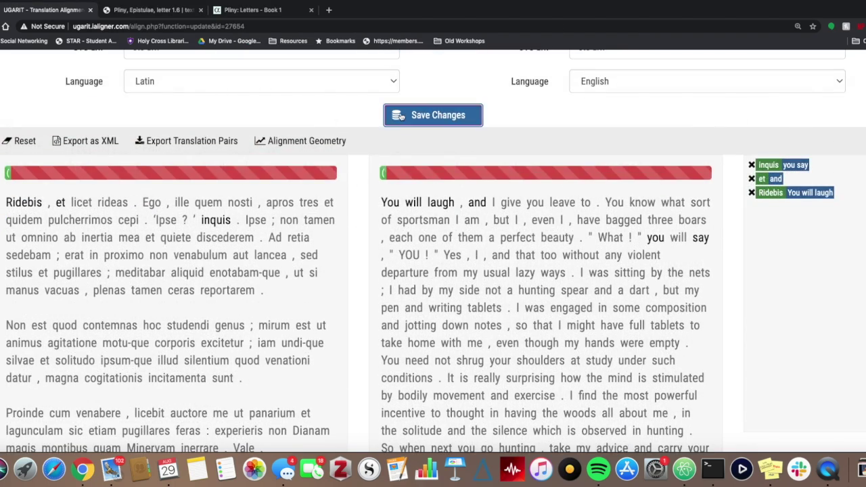